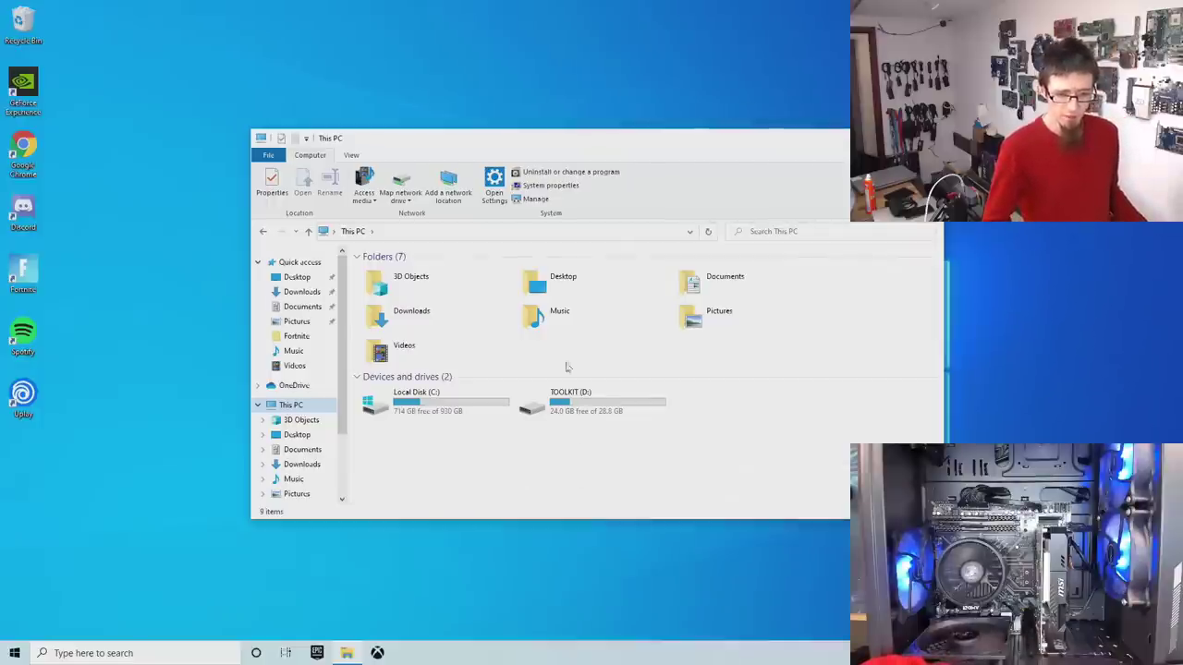
- Copy the IntelBurnTest folder from Toolkit > Utilities on the TOOLKIT (D:) drive to the desktop
{"action": "double_click", "coordinate": [610, 407]}
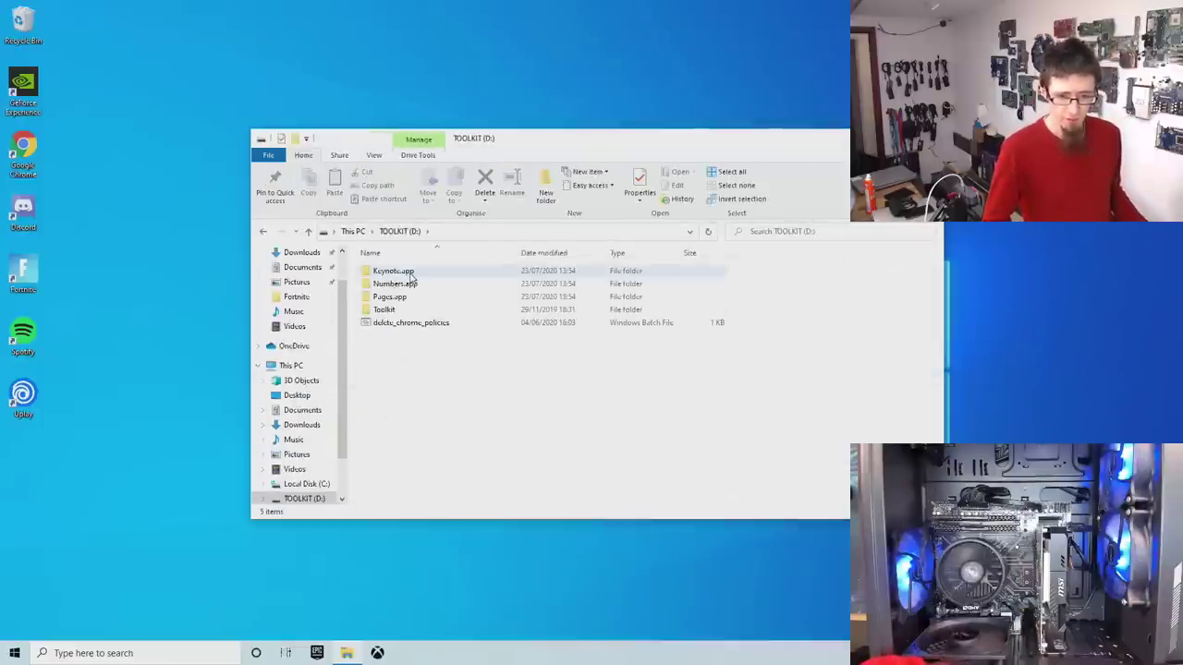
{"action": "double_click", "coordinate": [428, 312]}
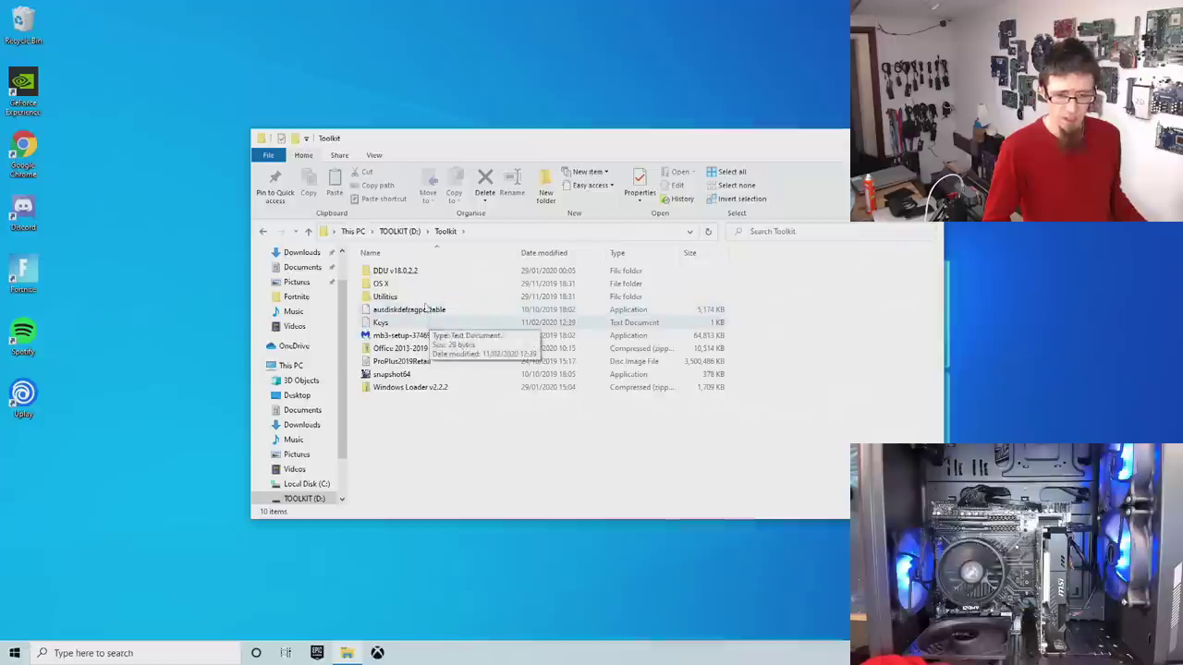
{"action": "double_click", "coordinate": [423, 297]}
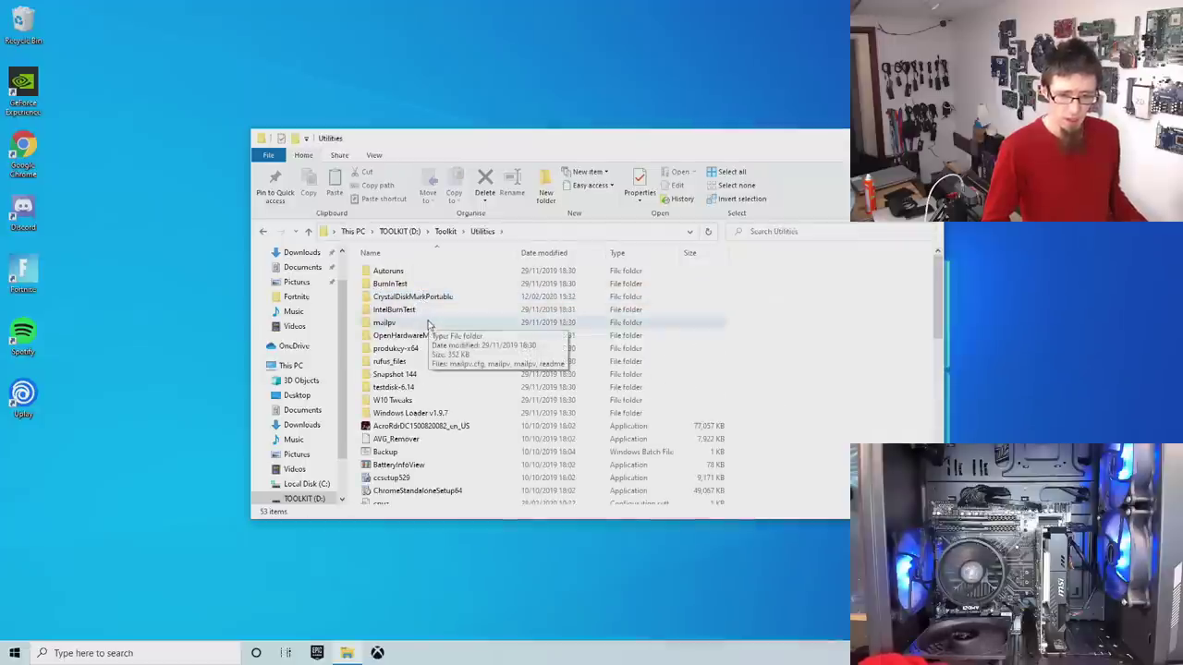
{"action": "left_click_drag", "start_coordinate": [407, 311], "coordinate": [114, 331]}
- Copy HWMonitor_x64 from the Utilities folder to the desktop and launch it, allowing it to make changes
{"action": "left_click", "coordinate": [569, 388]}
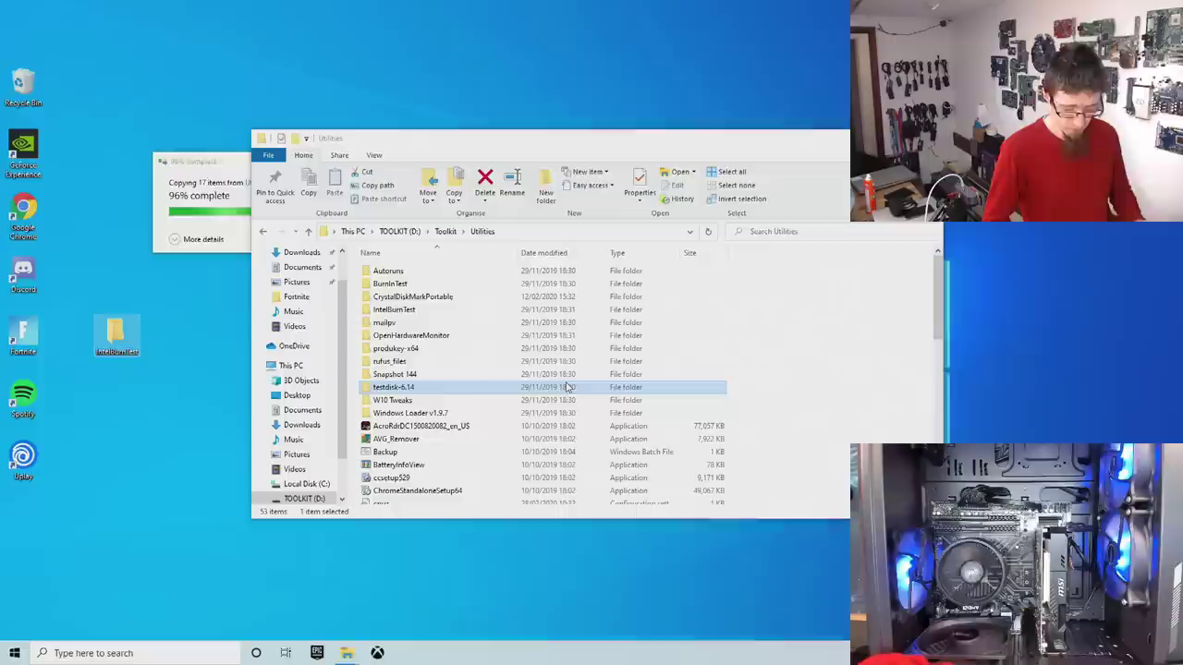
{"action": "key", "text": "h"}
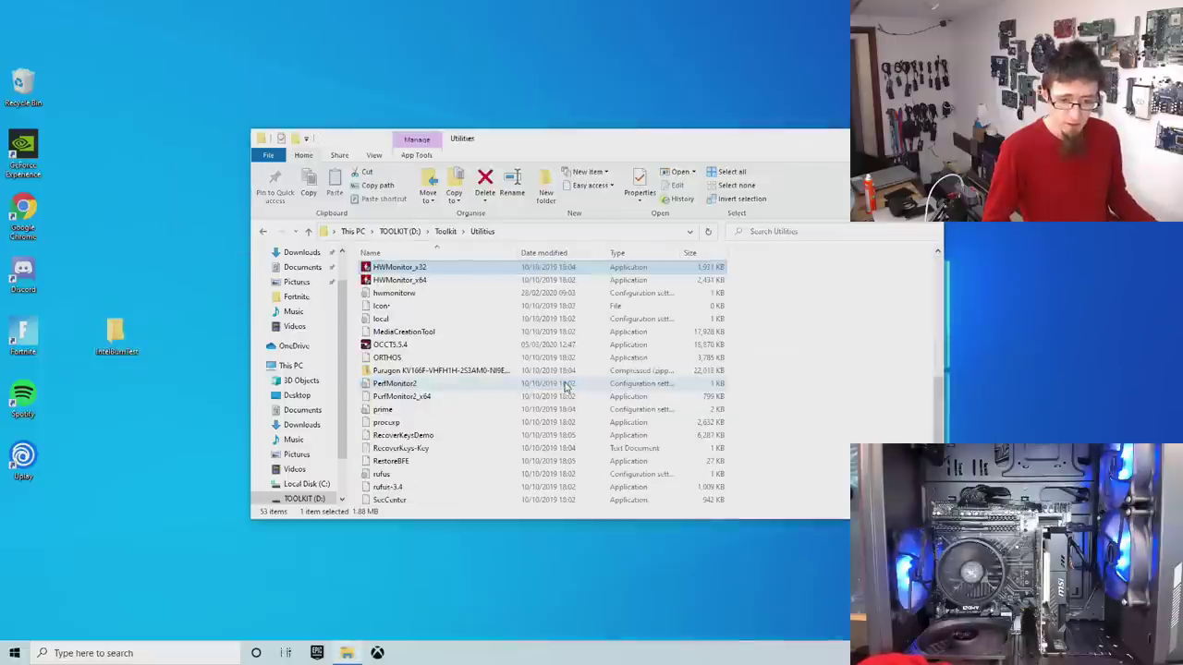
{"action": "left_click_drag", "start_coordinate": [441, 282], "coordinate": [144, 416]}
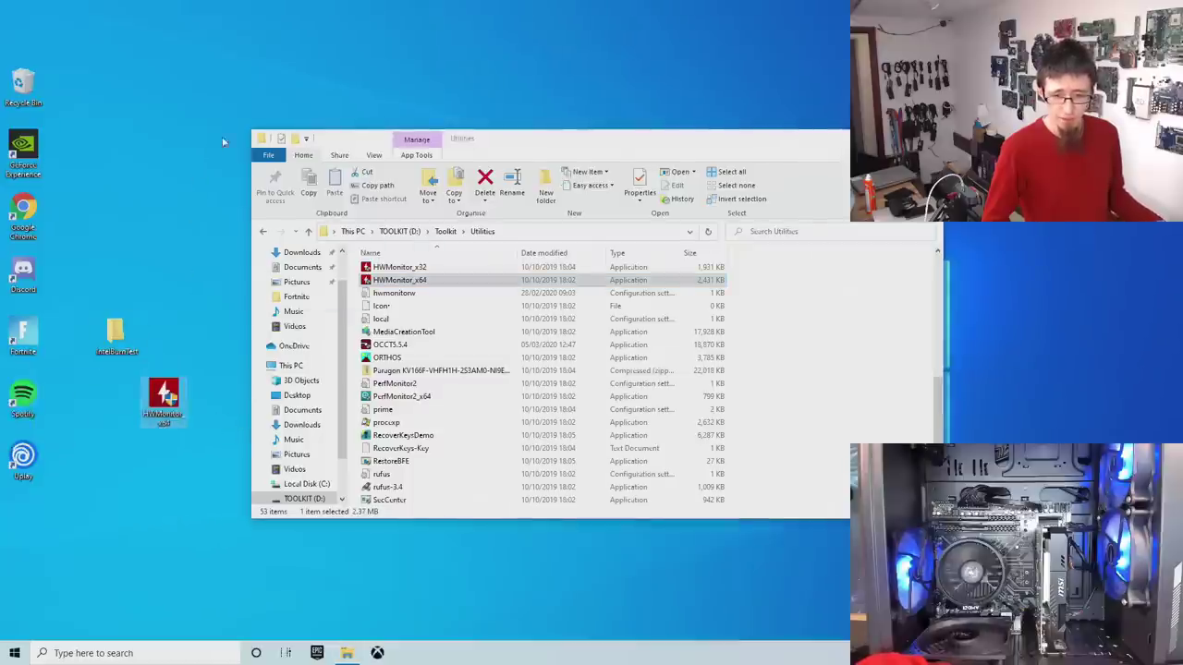
{"action": "double_click", "coordinate": [162, 399]}
{"action": "left_click", "coordinate": [530, 410]}
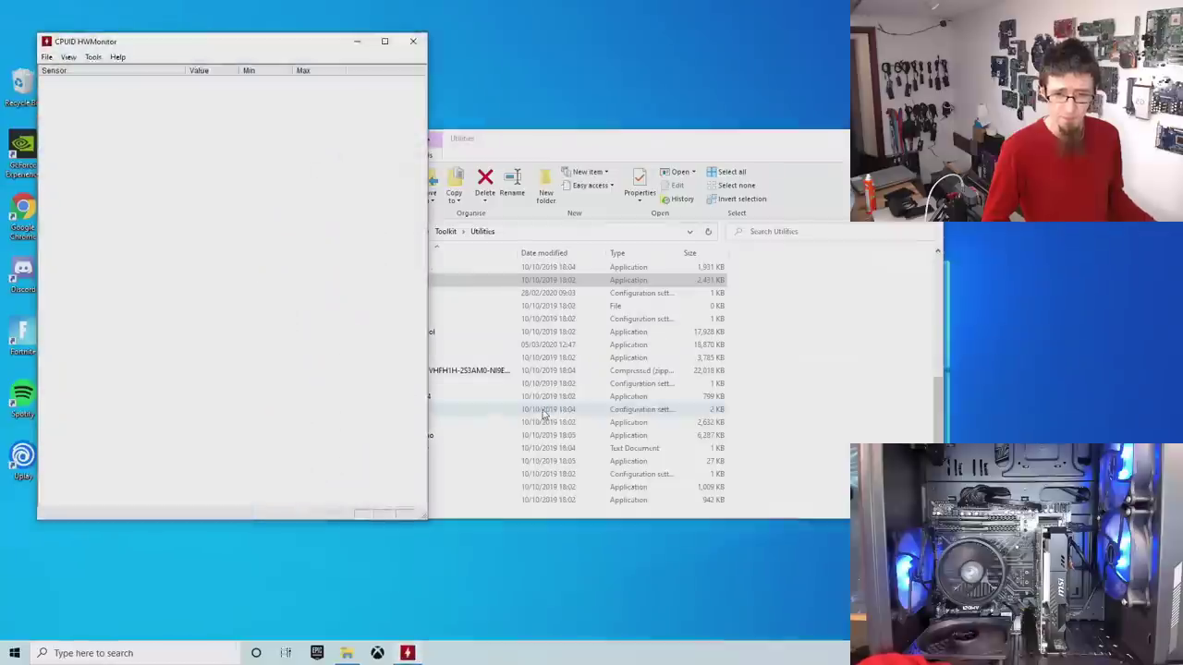
- Examine the fan, voltage and temperature readings of the AMD Ryzen 5 2600X in HWMonitor
{"action": "scroll", "coordinate": [356, 145], "scroll_direction": "down", "scroll_amount": 6}
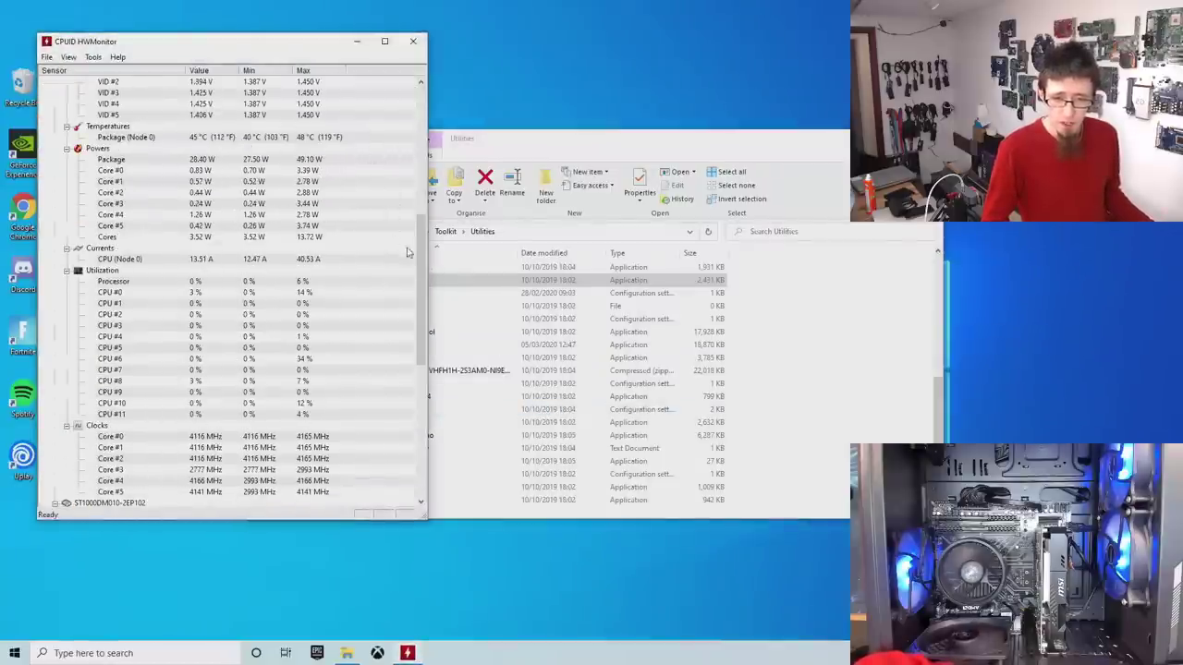
{"action": "scroll", "coordinate": [401, 204], "scroll_direction": "up", "scroll_amount": 10}
{"action": "scroll", "coordinate": [399, 145], "scroll_direction": "down", "scroll_amount": 4}
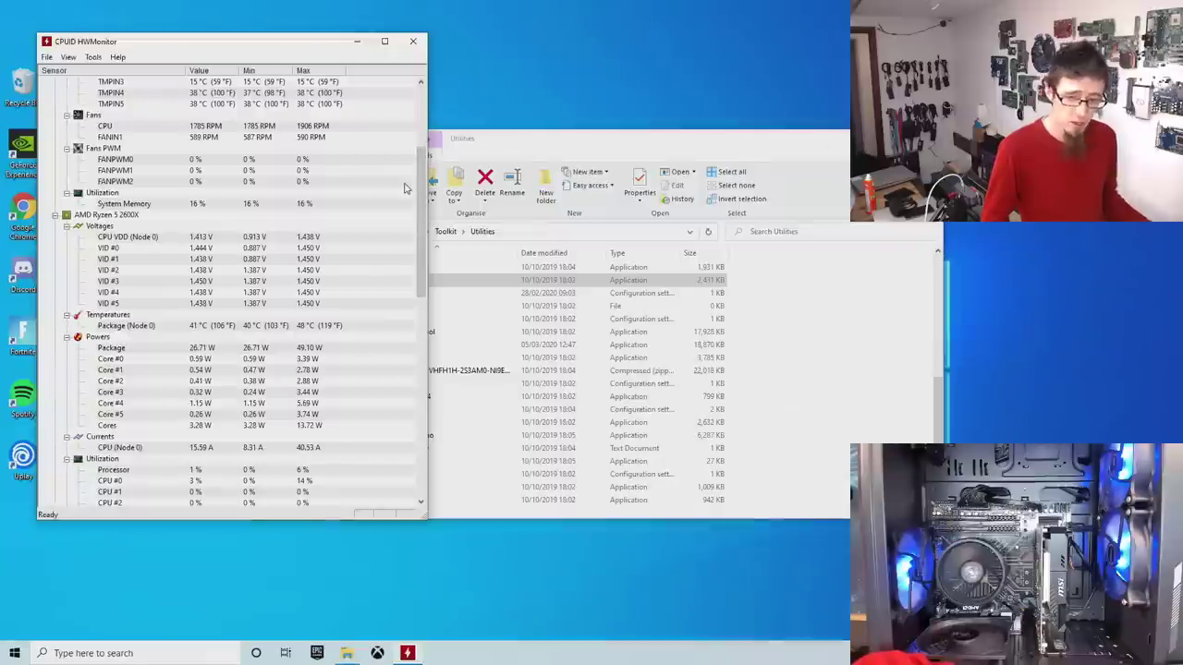
{"action": "scroll", "coordinate": [357, 315], "scroll_direction": "down", "scroll_amount": 1}
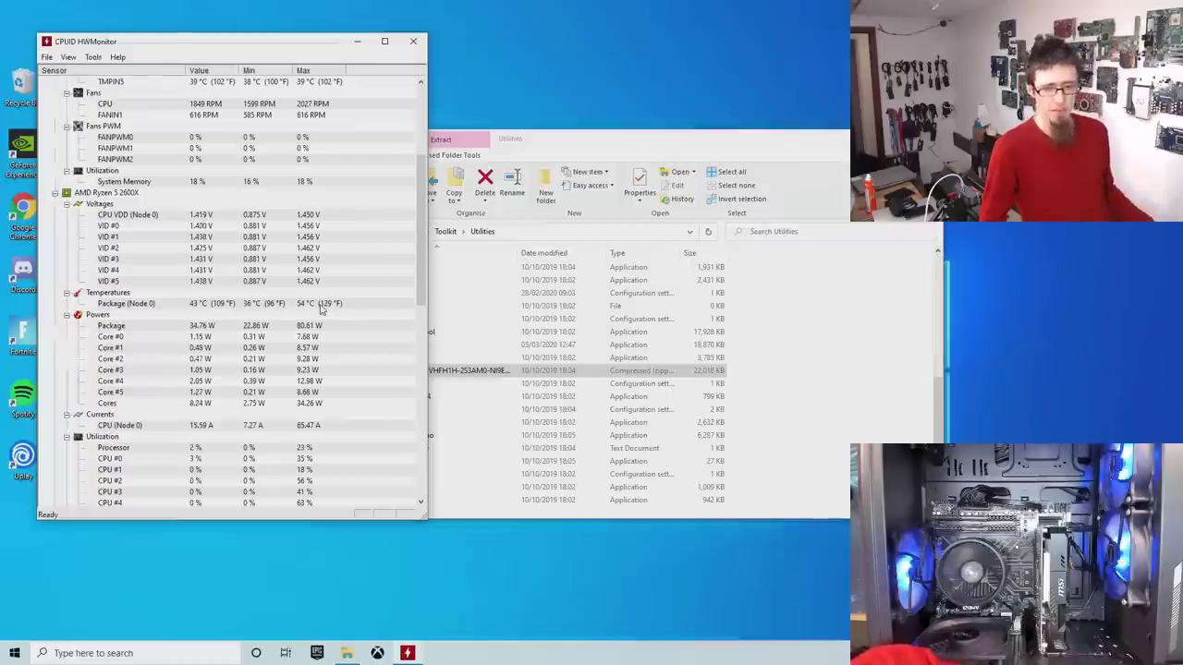
- Run IntelBurnTestV2 from the desktop's IntelBurnTest folder and install the .NET Framework 3.5 feature it requires
{"action": "left_click_drag", "start_coordinate": [231, 40], "coordinate": [450, 52]}
{"action": "double_click", "coordinate": [94, 348]}
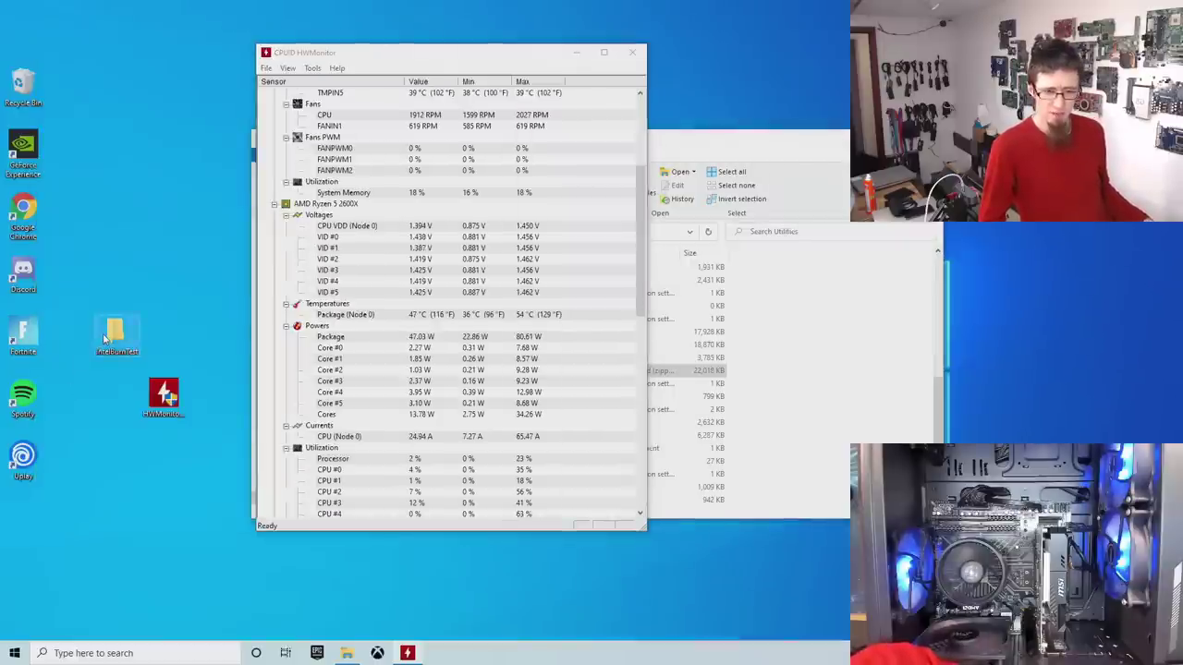
{"action": "left_click", "coordinate": [424, 340]}
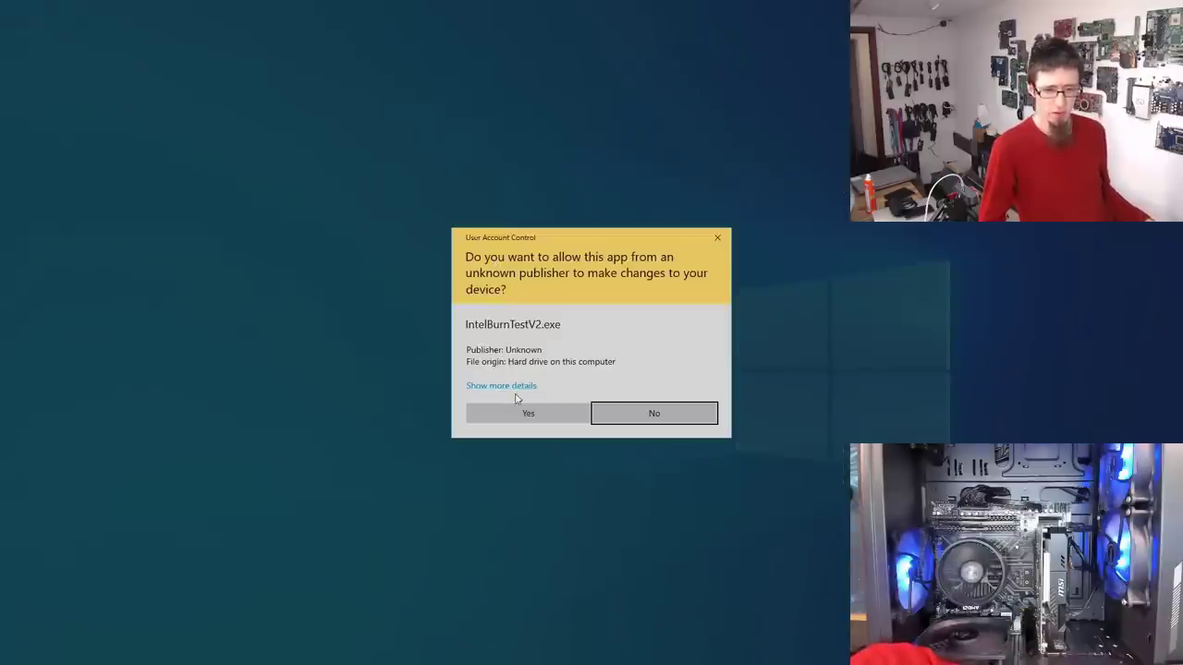
{"action": "left_click", "coordinate": [520, 414]}
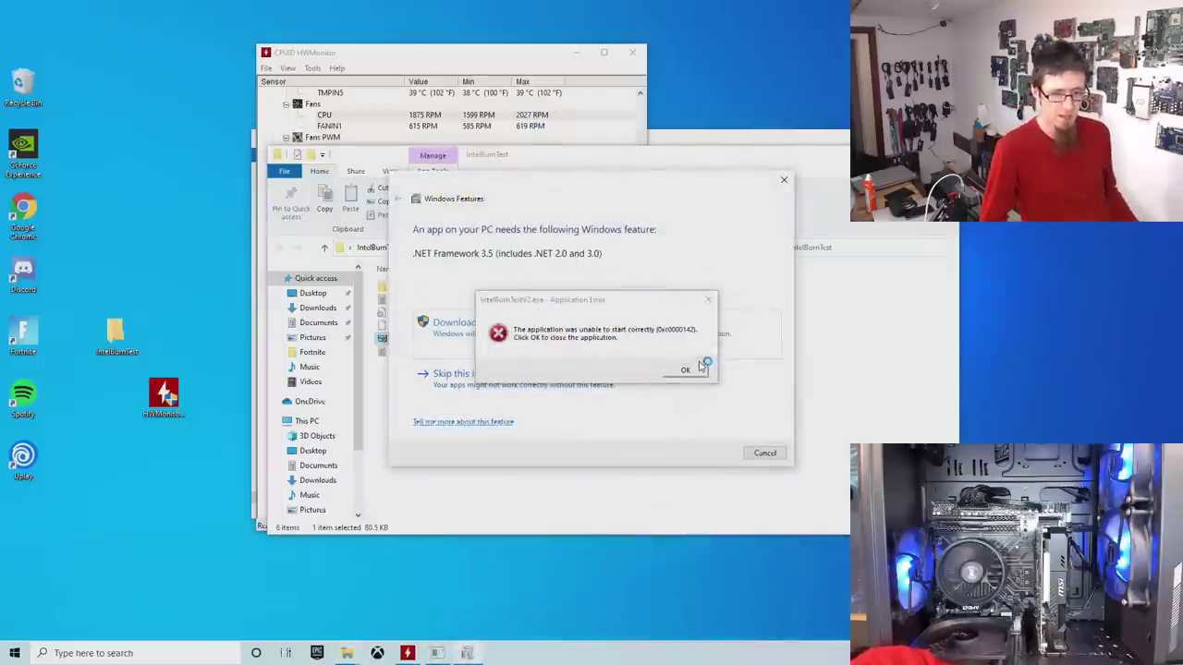
{"action": "left_click", "coordinate": [701, 370]}
{"action": "left_click", "coordinate": [627, 340]}
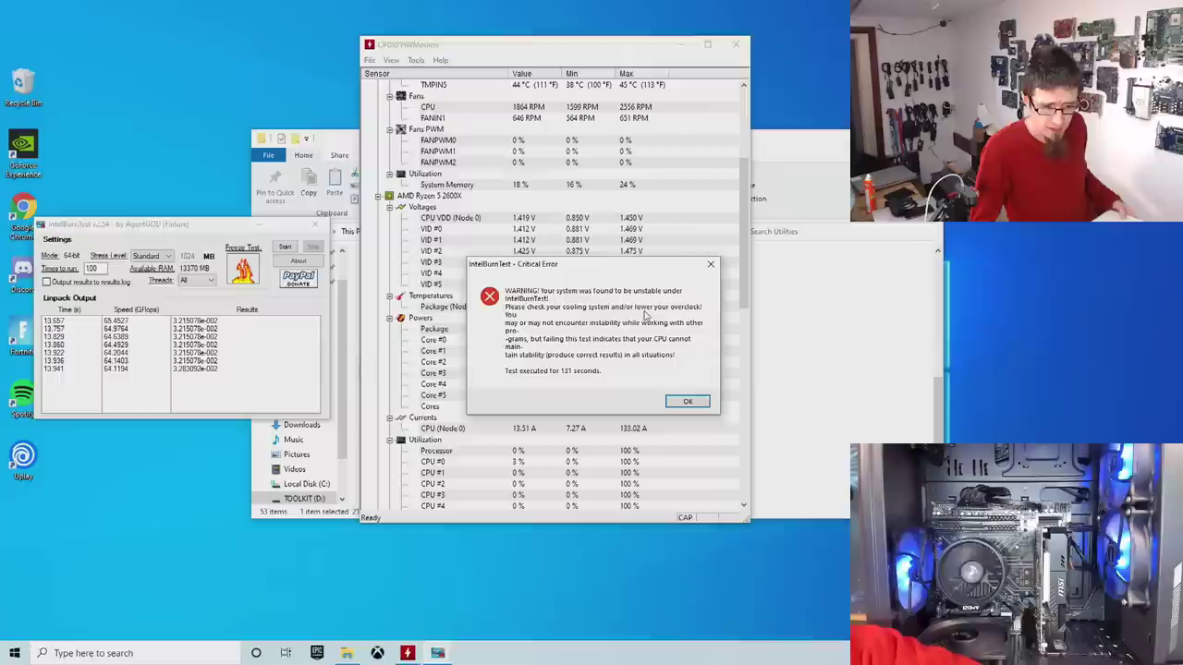
- Dismiss the IntelBurnTest critical error and check the CPU package temperature in HWMonitor against the Linpack output
{"action": "left_click", "coordinate": [687, 404]}
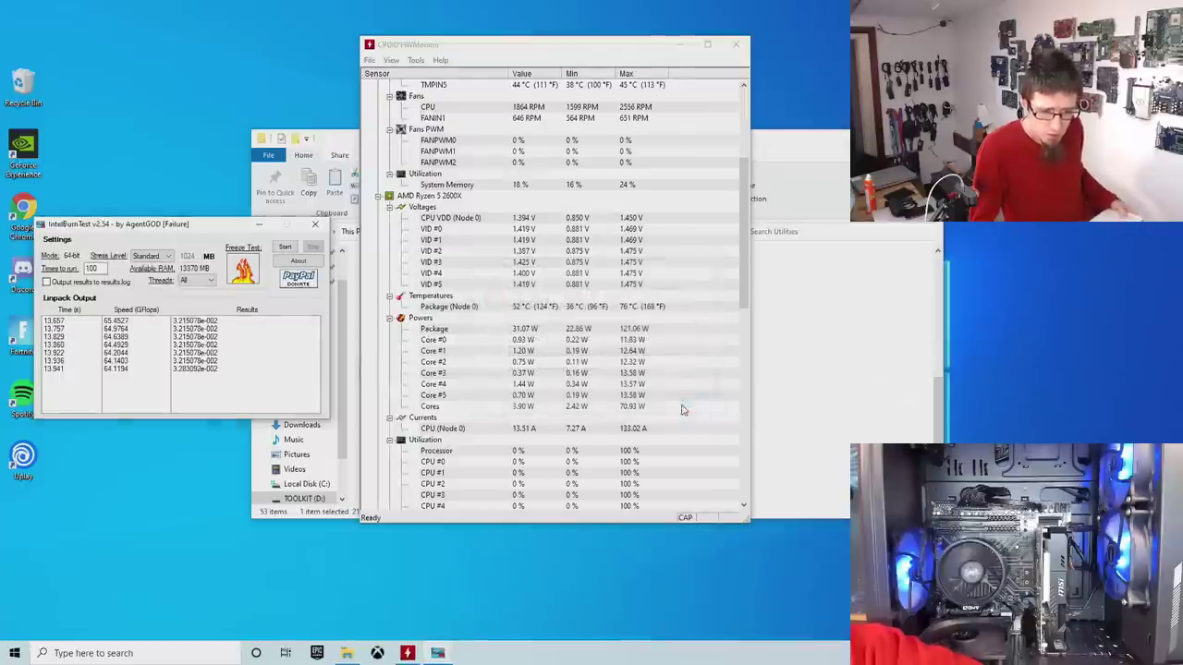
{"action": "left_click", "coordinate": [634, 314]}
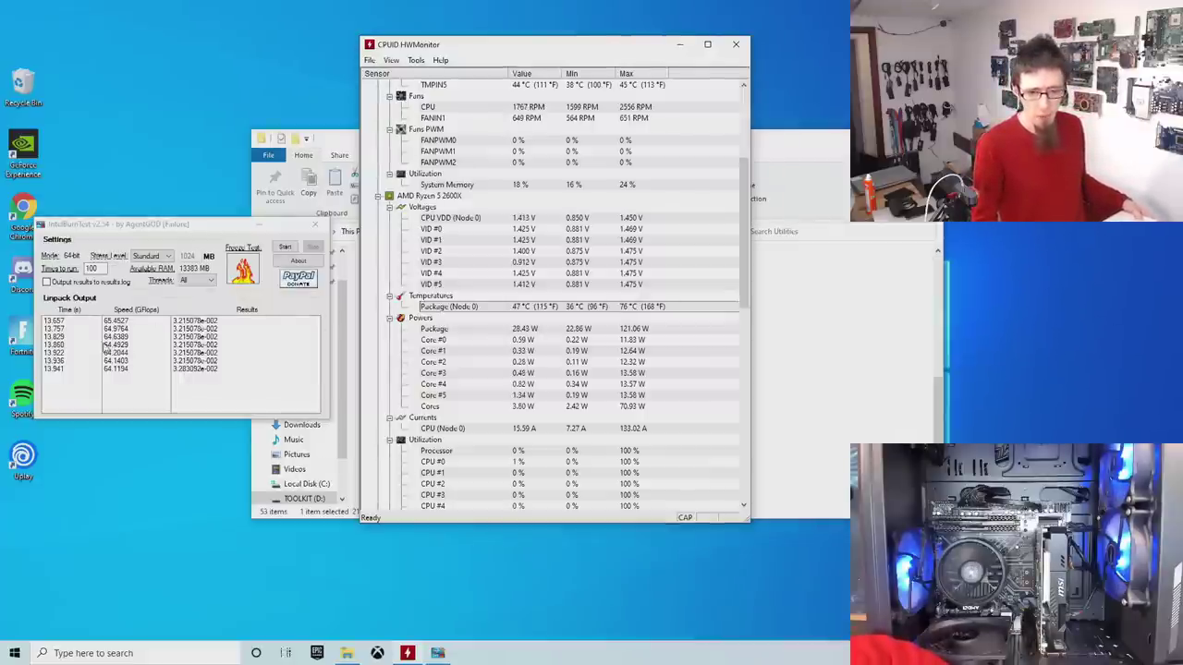
{"action": "left_click", "coordinate": [197, 227]}
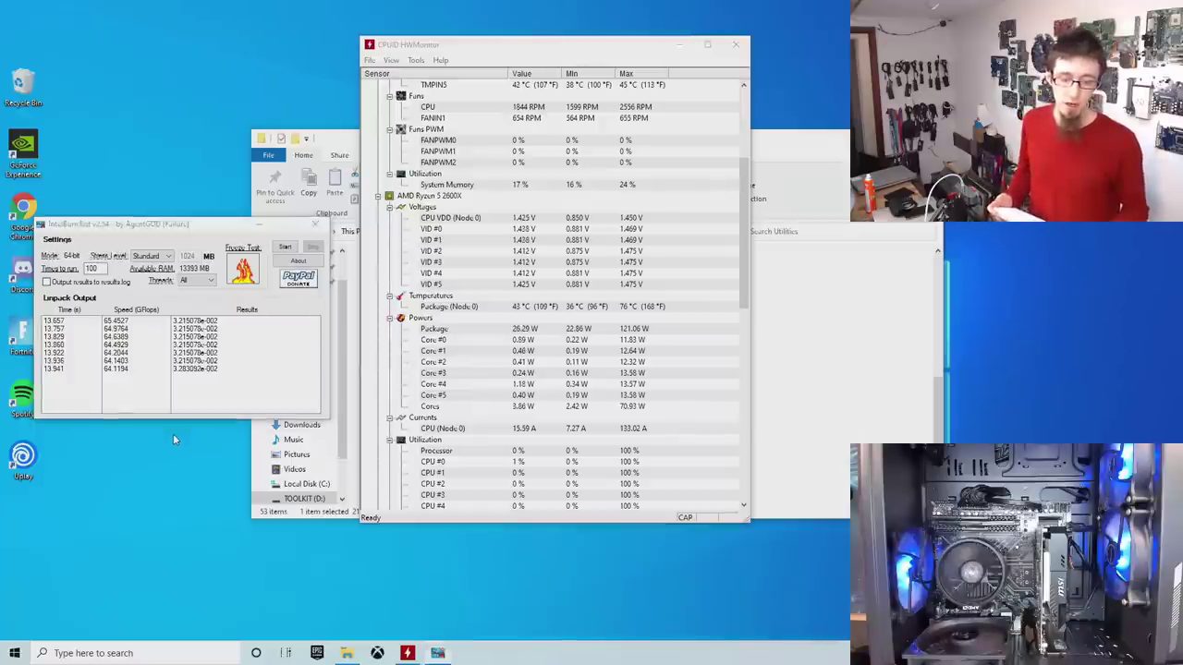
- Restart the PC
{"action": "left_click", "coordinate": [15, 653]}
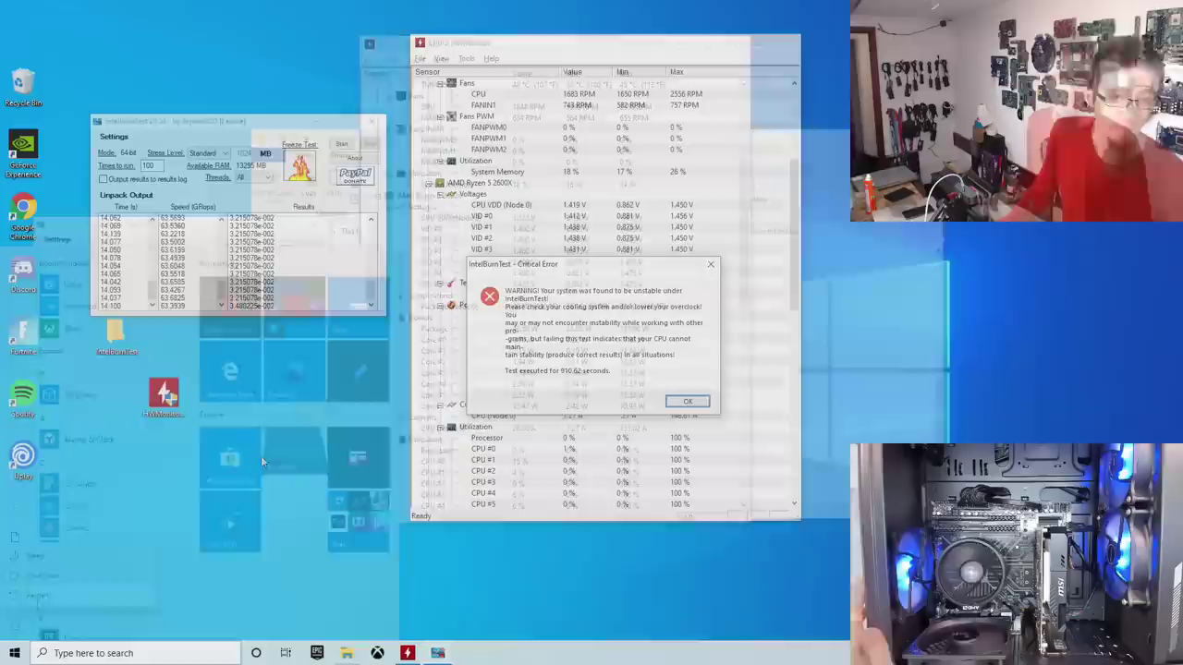
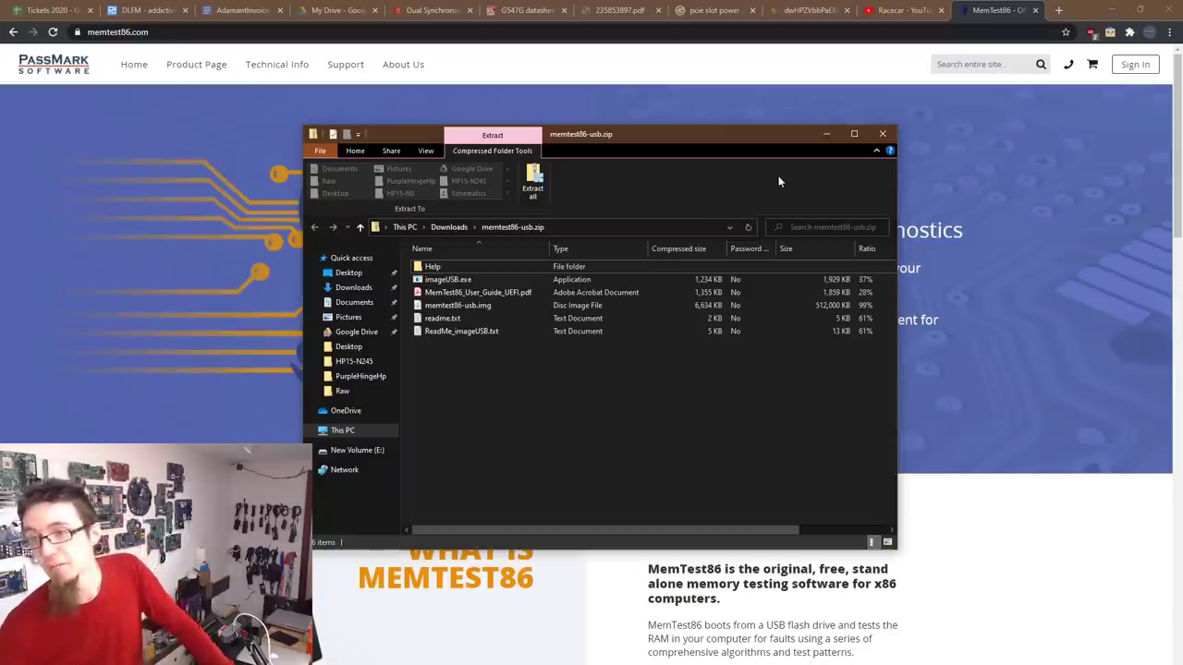
- Close the memtest86-usb.zip archive window
{"action": "left_click", "coordinate": [882, 134]}
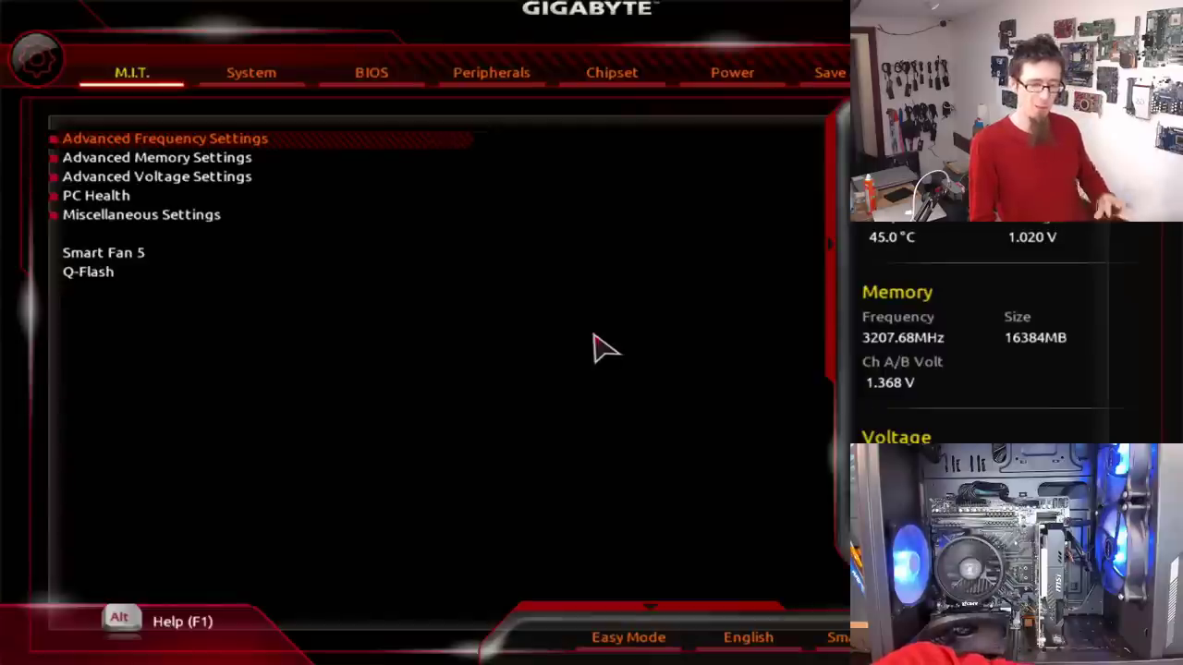
{"action": "key", "text": "Return"}
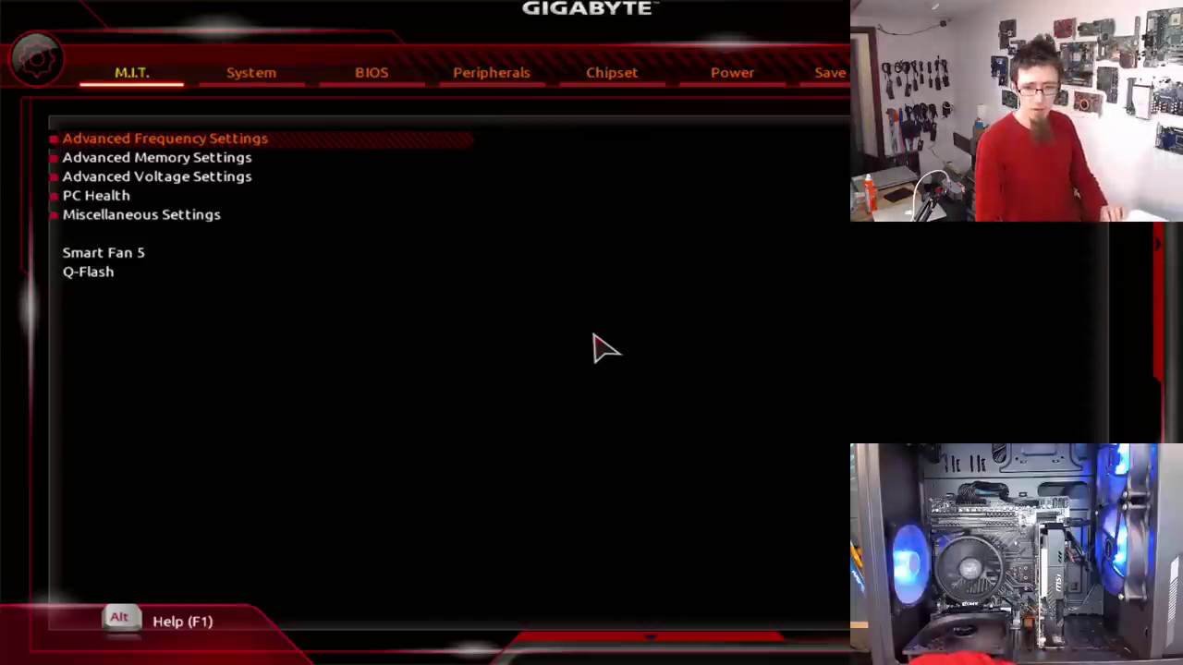
{"action": "key", "text": "Right"}
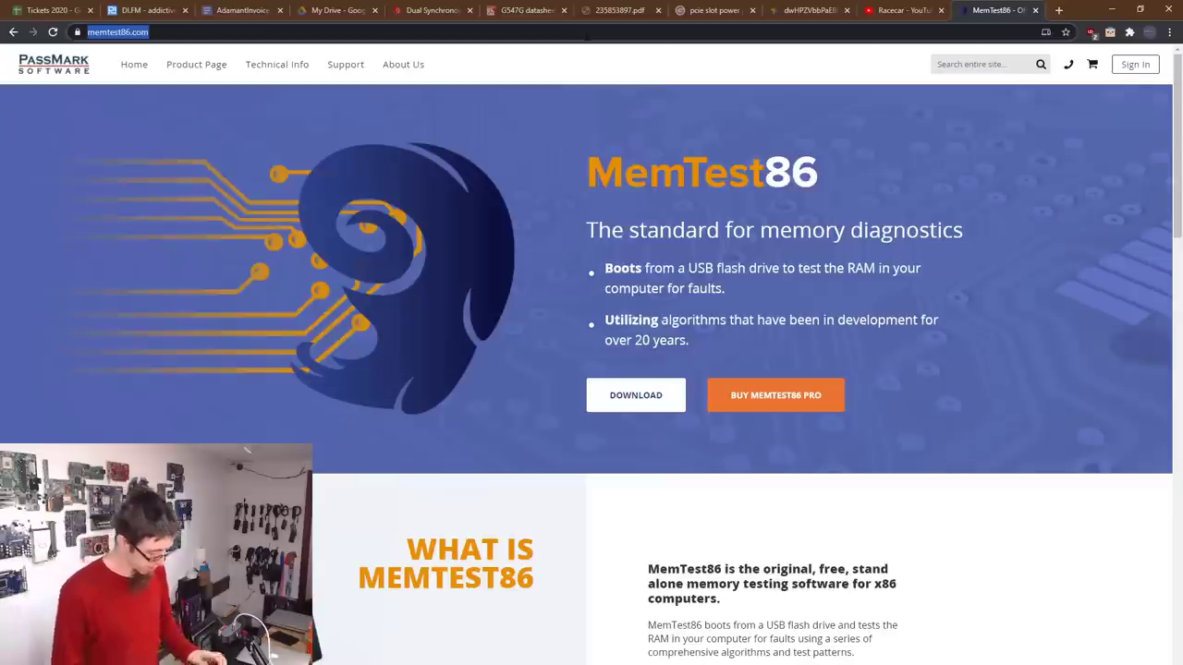
- Search the web for b450m-ds3h and open GIGABYTE's product page for the B450M DS3H (rev. 1.0)
{"action": "type", "text": "b450-ds3h"}
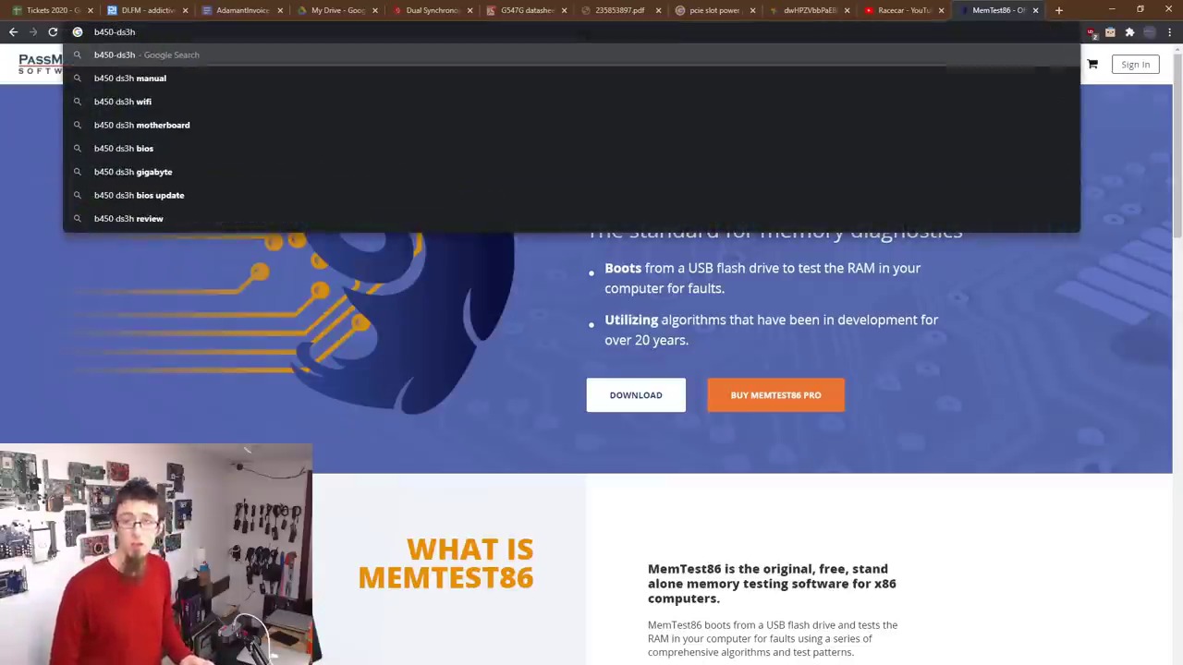
{"action": "type", "text": "m"}
{"action": "key", "text": "Return"}
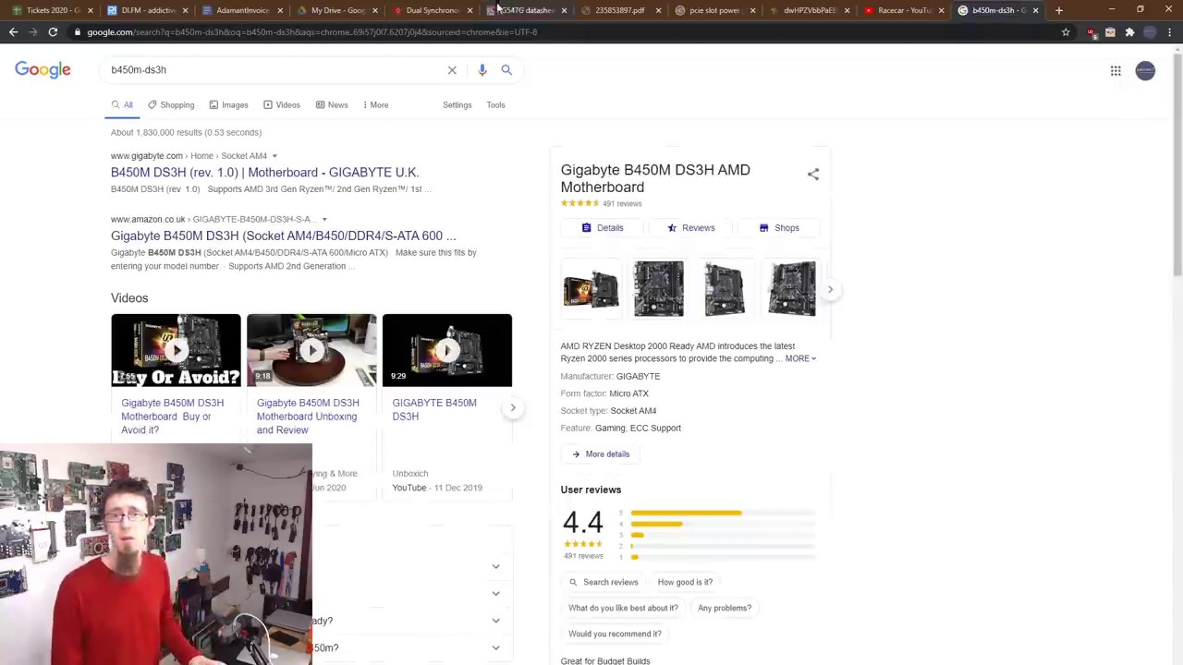
{"action": "left_click", "coordinate": [377, 170]}
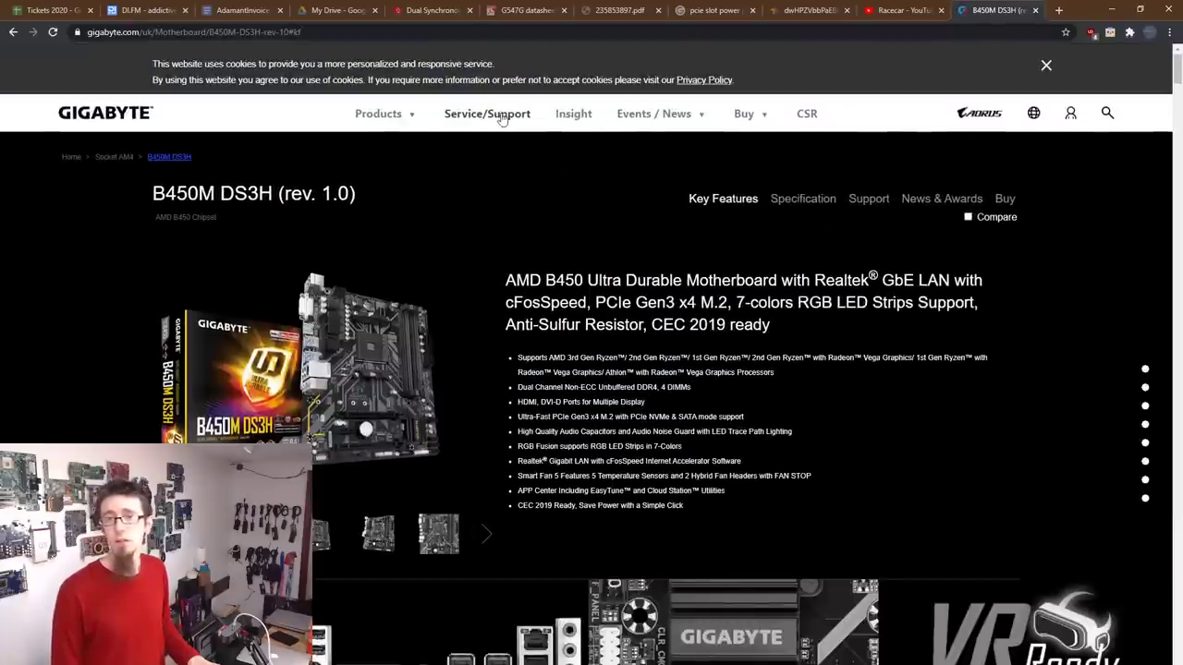
- Look up the BIOS versions among the motherboard's support downloads
{"action": "left_click", "coordinate": [868, 201]}
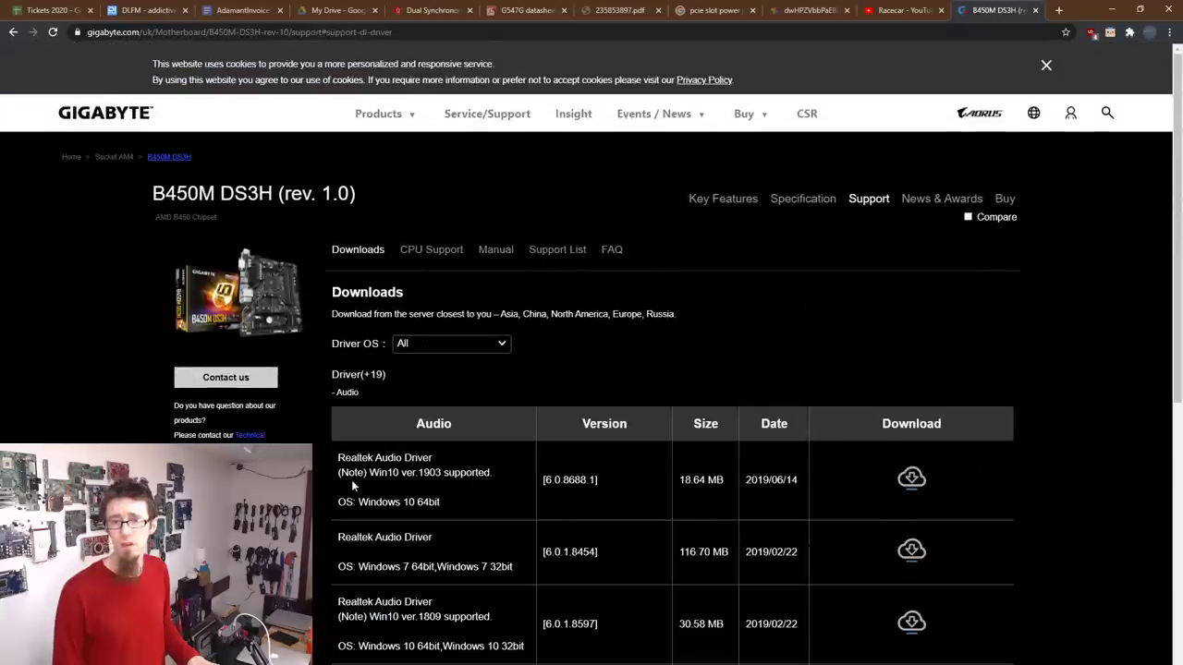
{"action": "scroll", "coordinate": [351, 480], "scroll_direction": "down", "scroll_amount": 5}
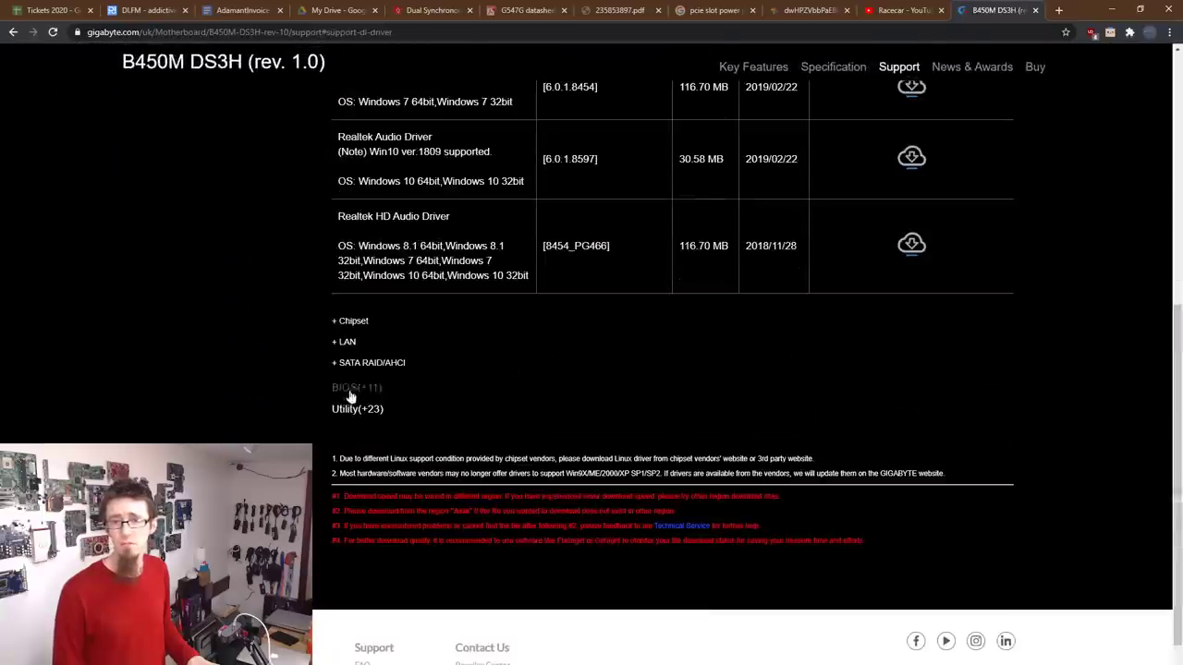
{"action": "left_click", "coordinate": [349, 384]}
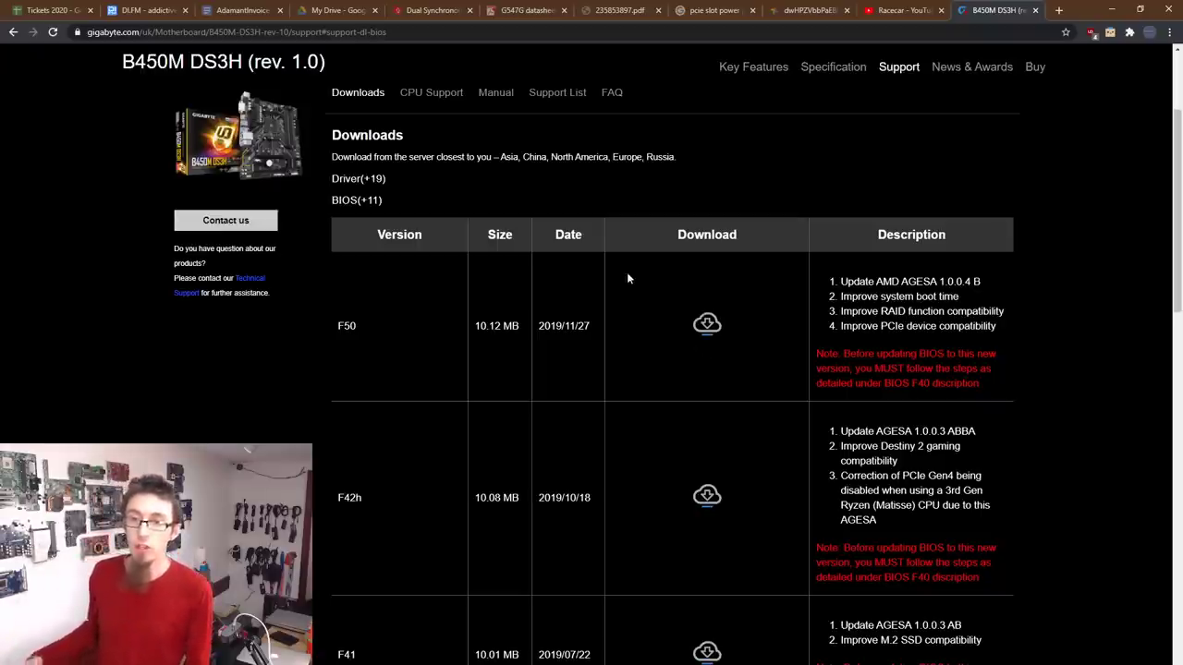
- Check the motherboard's CPU support table, then open the Memory Support List for AMD Summit Ridge CPUs
{"action": "left_click", "coordinate": [433, 93]}
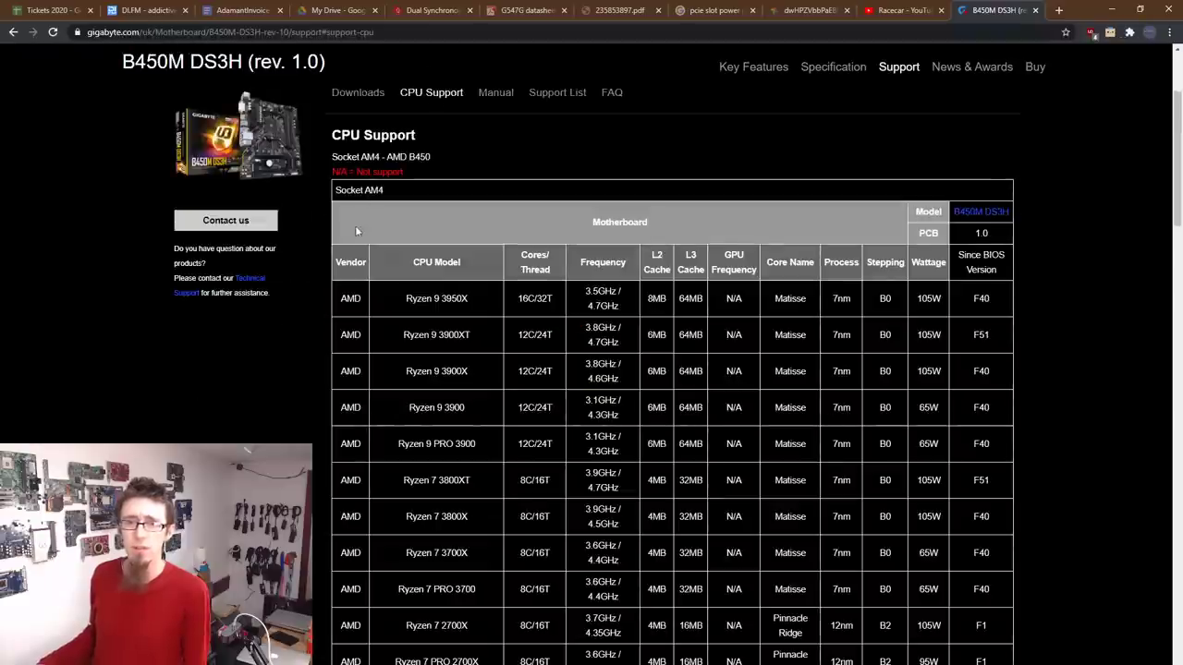
{"action": "left_click", "coordinate": [544, 93]}
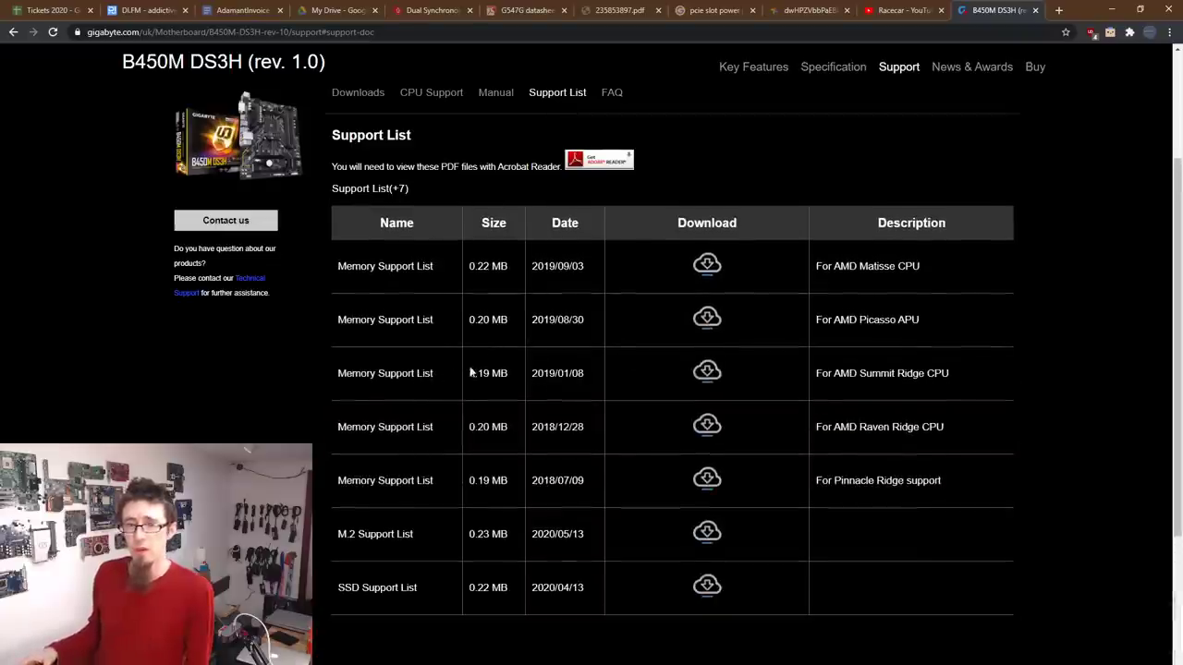
{"action": "left_click", "coordinate": [698, 373]}
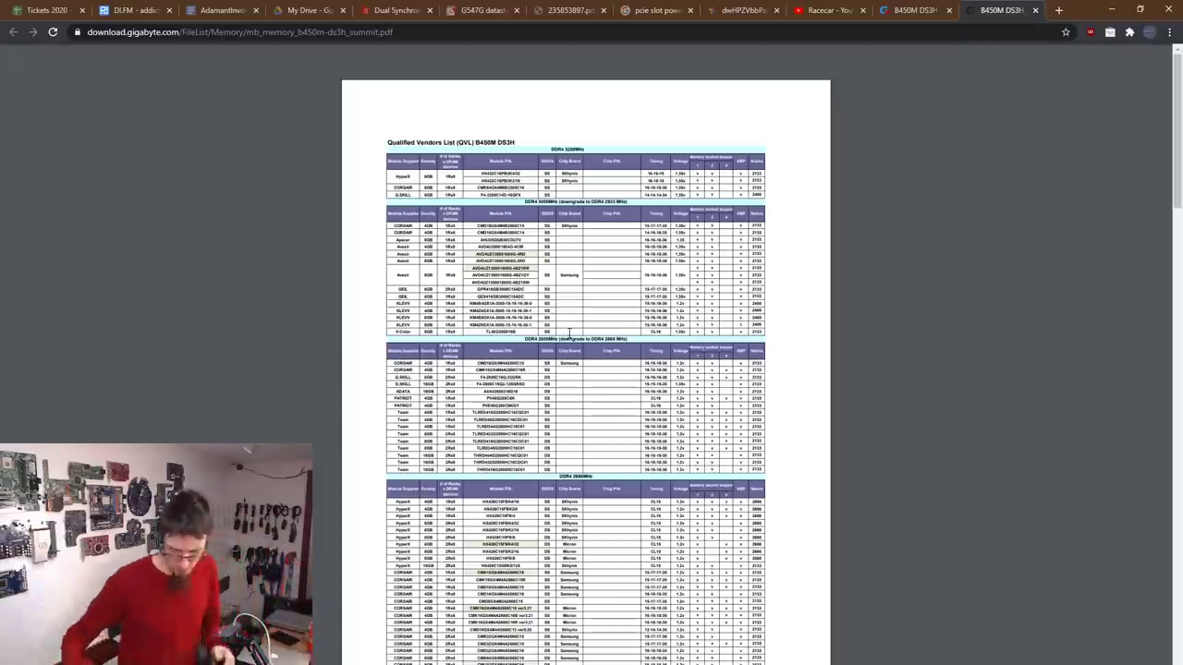
- Enlarge the memory support PDF and search it for the module part number cmk16gx4m2b3
{"action": "key", "text": "ctrl+plus"}
{"action": "key", "text": "ctrl+plus"}
{"action": "key", "text": "ctrl+plus"}
{"action": "key", "text": "ctrl+plus"}
{"action": "key", "text": "ctrl+f"}
{"action": "type", "text": "cmk16gx4m"}
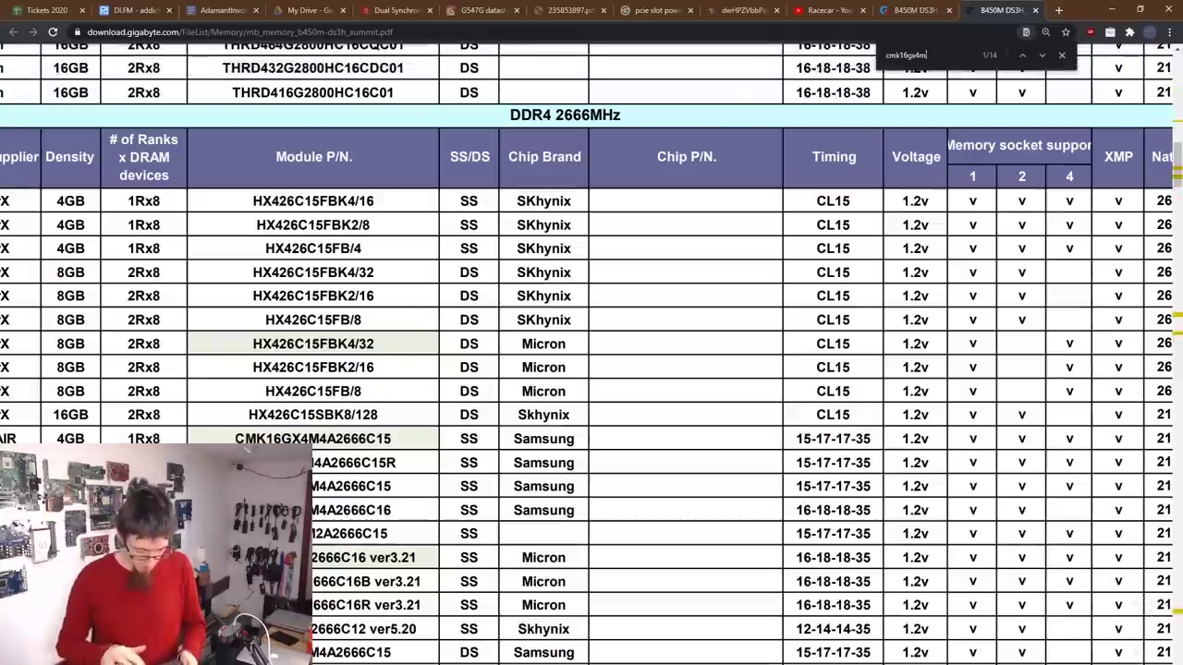
{"action": "type", "text": "2b3"}
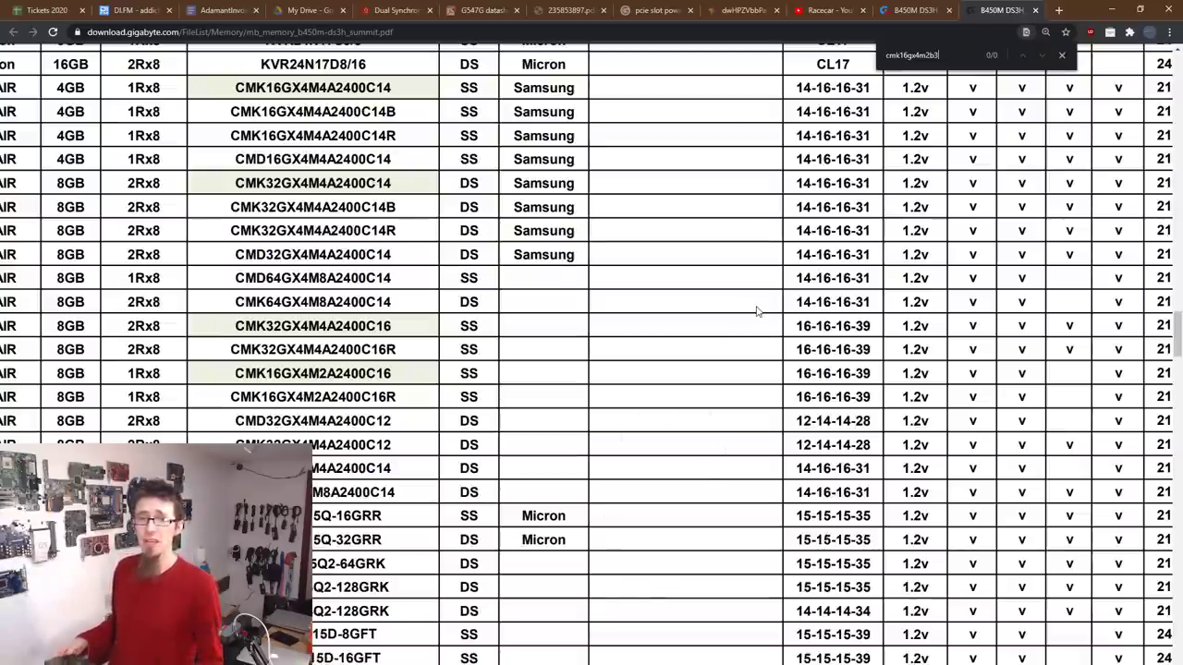
- Look through the supported CORSAIR modules and search the memory list for 3200
{"action": "scroll", "coordinate": [756, 311], "scroll_direction": "down", "scroll_amount": 3}
{"action": "scroll", "coordinate": [756, 311], "scroll_direction": "up", "scroll_amount": 1}
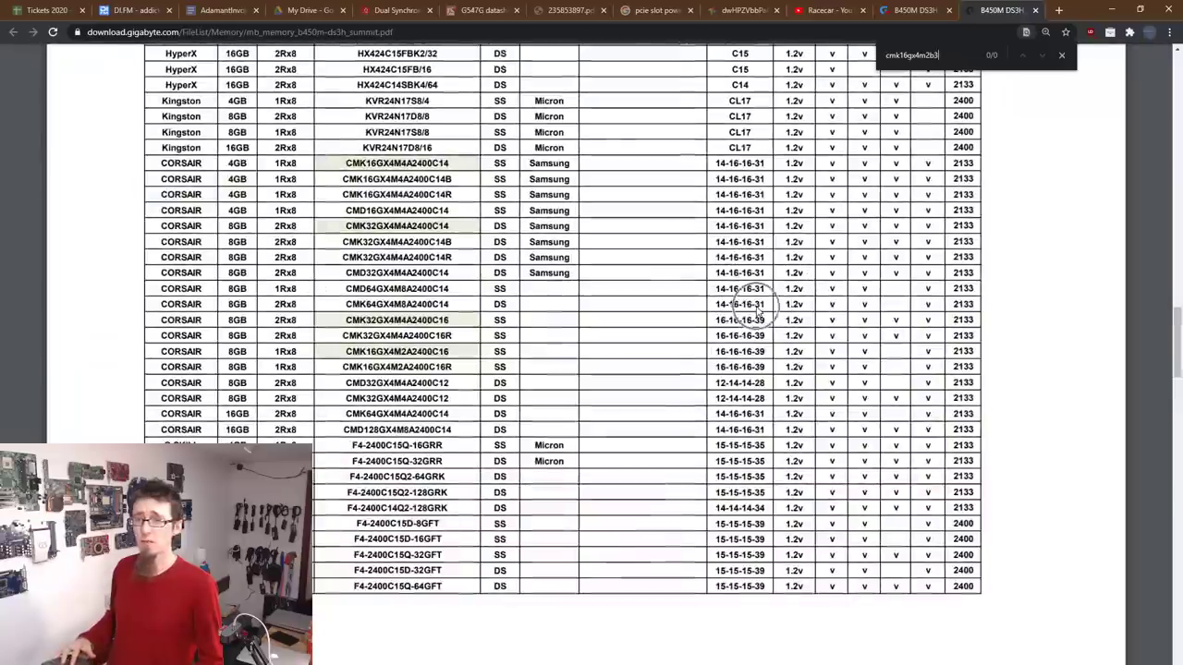
{"action": "scroll", "coordinate": [756, 312], "scroll_direction": "down", "scroll_amount": 5}
{"action": "key", "text": "ctrl+f"}
{"action": "type", "text": "3200"}
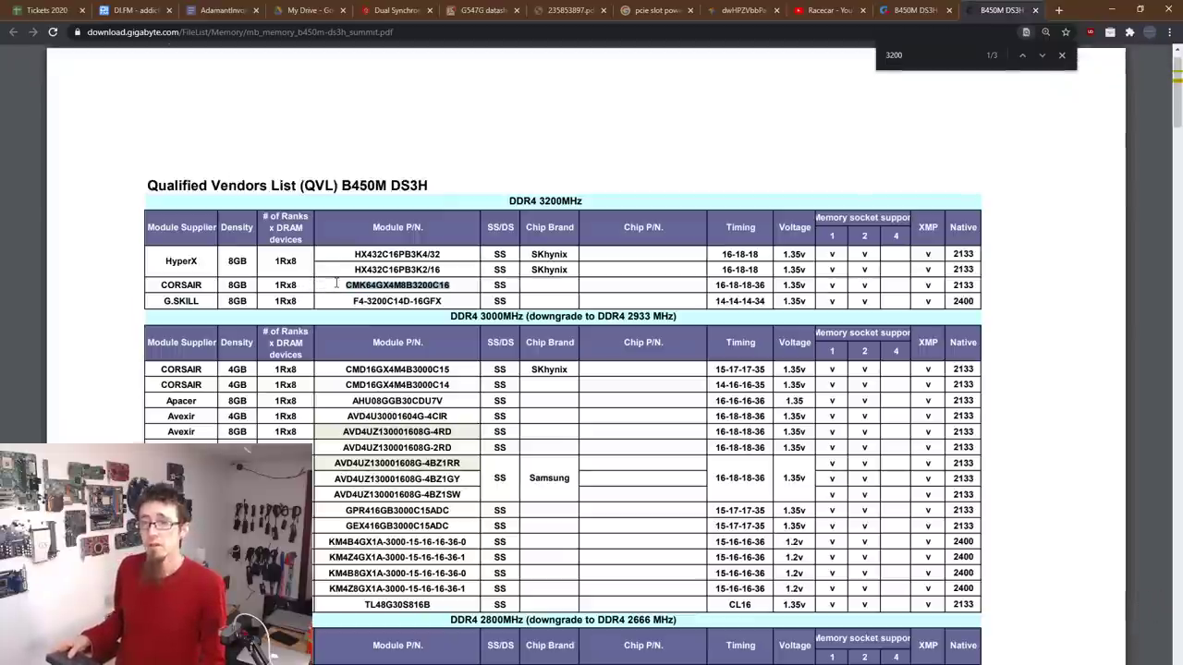
- Examine the part numbers of the DDR4 3200MHz modules in the qualified vendors list, including CORSAIR CMK64GX4M8B3200C16
{"action": "left_click", "coordinate": [340, 285]}
{"action": "left_click_drag", "start_coordinate": [340, 285], "coordinate": [434, 270]}
{"action": "left_click", "coordinate": [592, 290]}
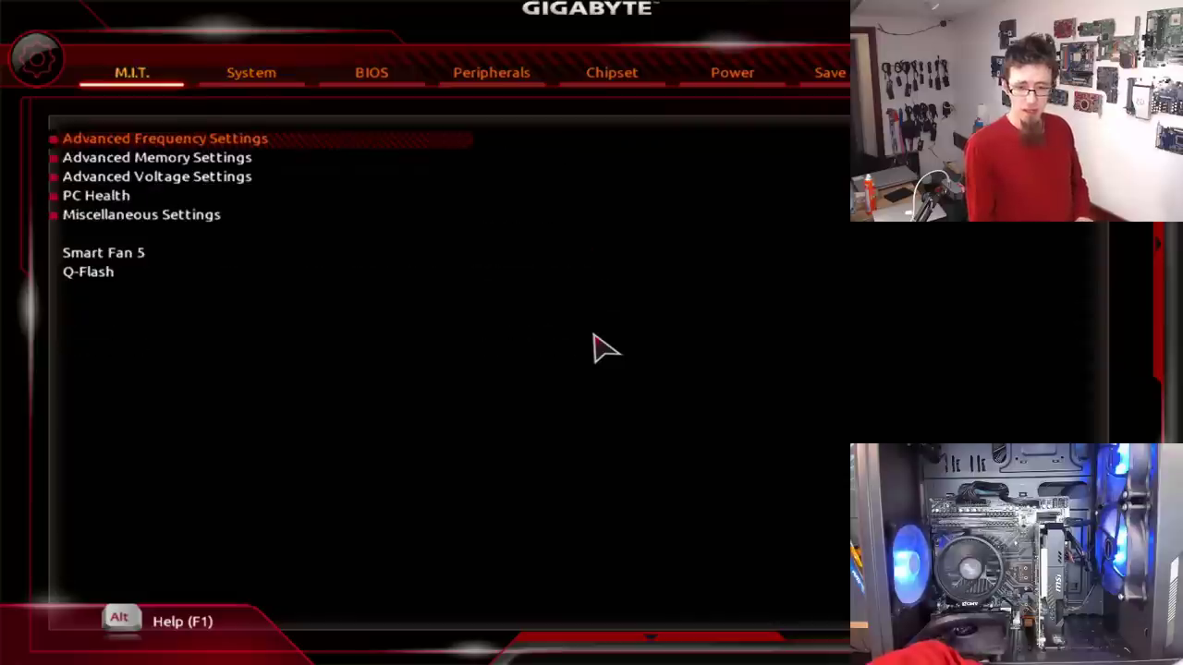
- In the BIOS setup's Advanced Memory Settings, lower the System Memory Multiplier to 30.00
{"action": "key", "text": "Down"}
{"action": "key", "text": "Return"}
{"action": "key", "text": "Down"}
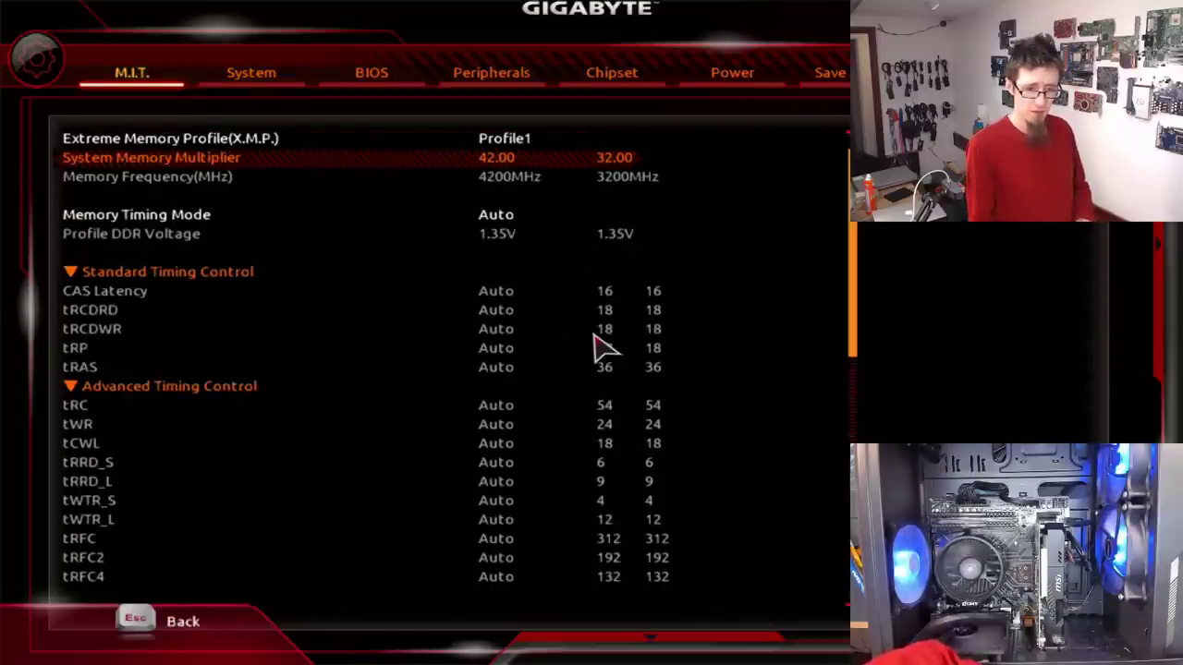
{"action": "key", "text": "minus"}
{"action": "key", "text": "minus"}
{"action": "key", "text": "minus"}
{"action": "key", "text": "minus"}
{"action": "key", "text": "minus"}
{"action": "key", "text": "minus"}
{"action": "key", "text": "minus"}
{"action": "key", "text": "minus"}
{"action": "key", "text": "minus"}
{"action": "key", "text": "minus"}
{"action": "key", "text": "minus"}
{"action": "key", "text": "minus"}
{"action": "key", "text": "minus"}
{"action": "key", "text": "minus"}
{"action": "key", "text": "minus"}
{"action": "key", "text": "minus"}
{"action": "key", "text": "minus"}
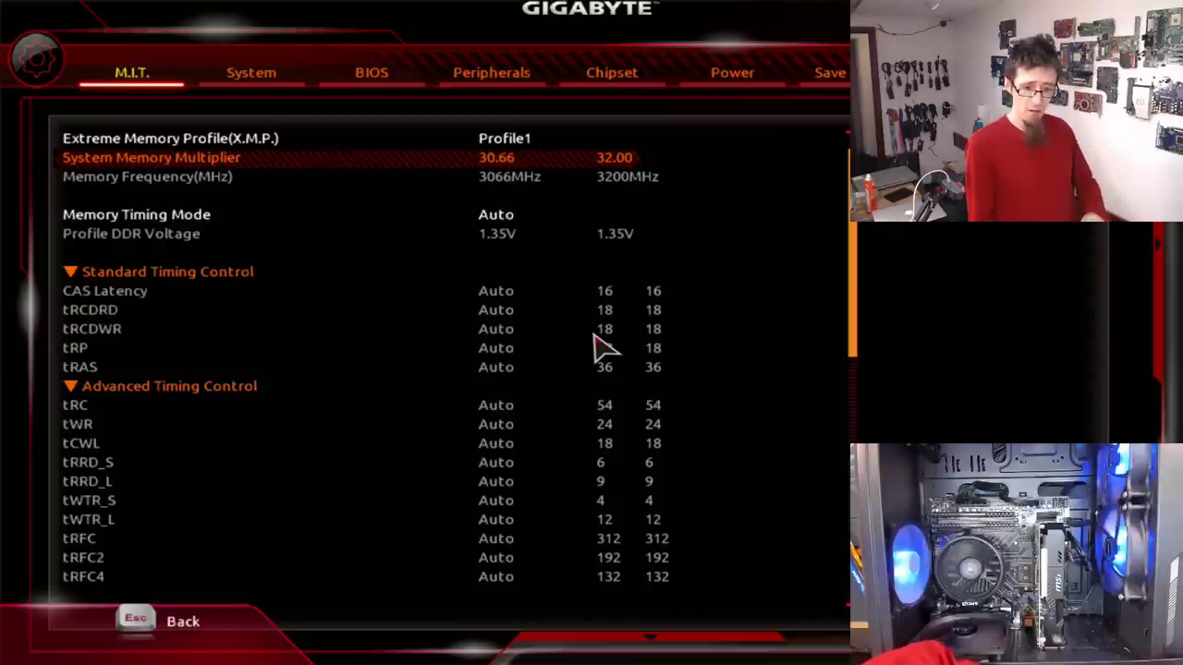
{"action": "key", "text": "minus"}
- Save the BIOS configuration and exit setup
{"action": "key", "text": "Up"}
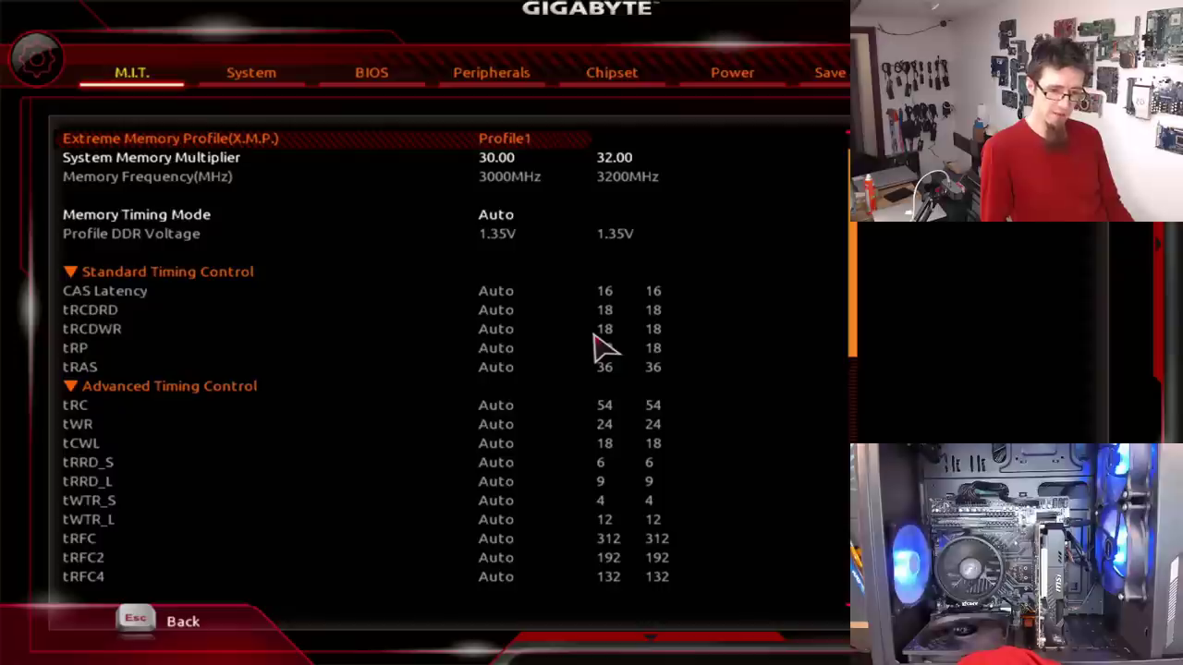
{"action": "key", "text": "F10"}
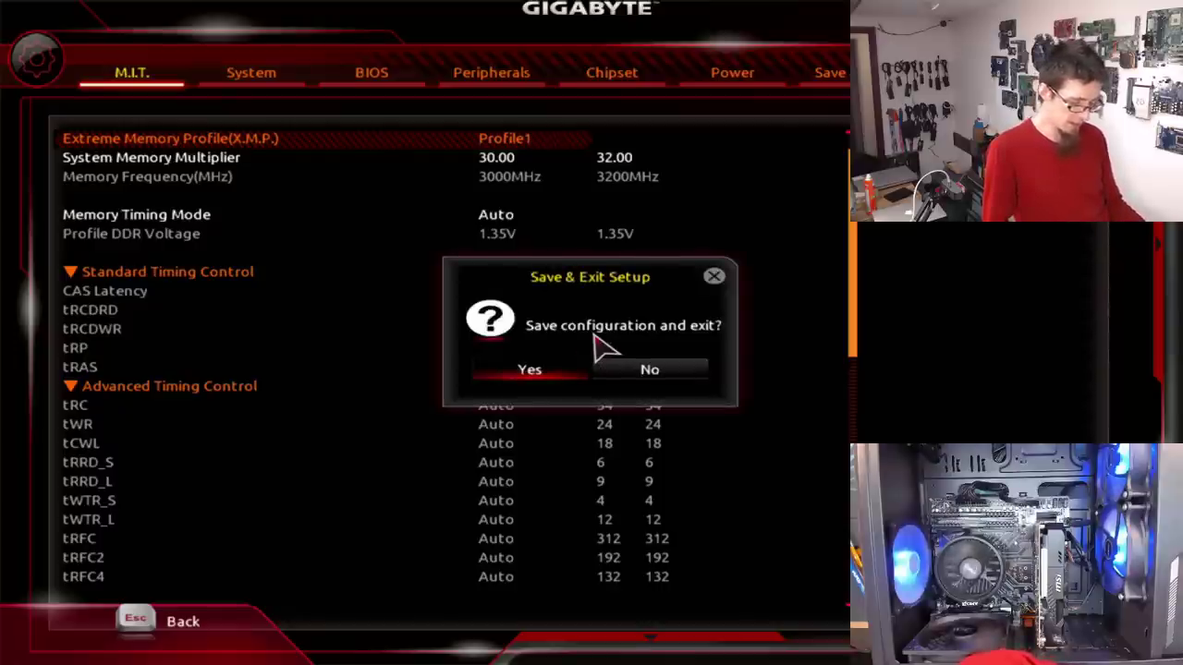
{"action": "key", "text": "Return"}
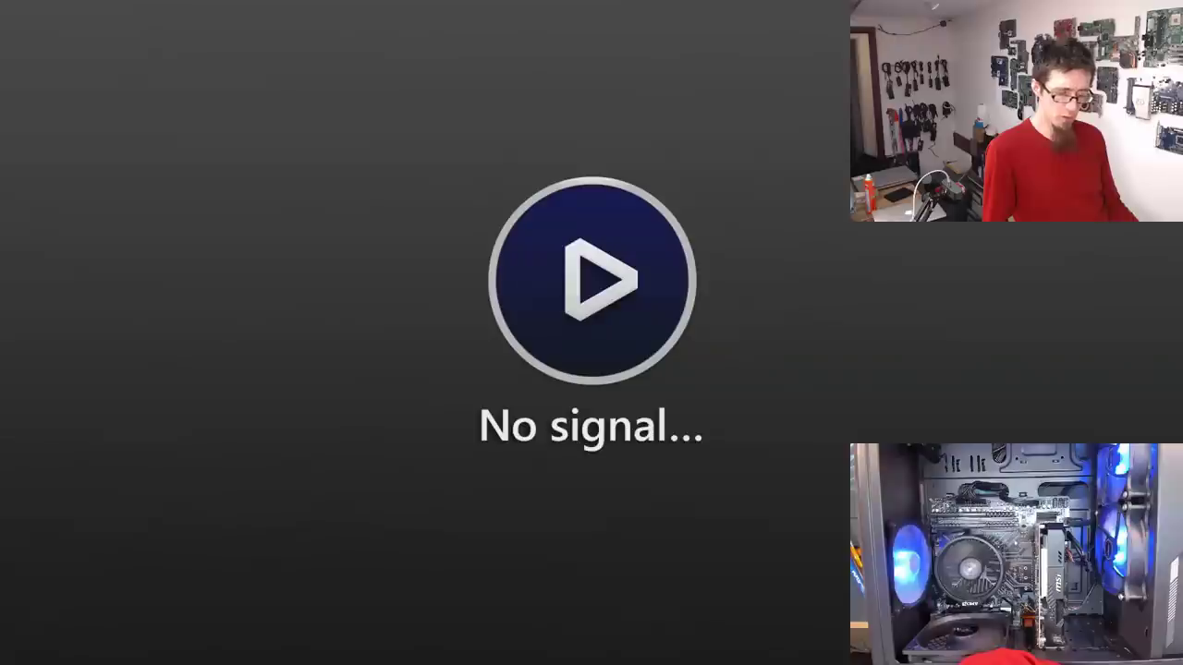